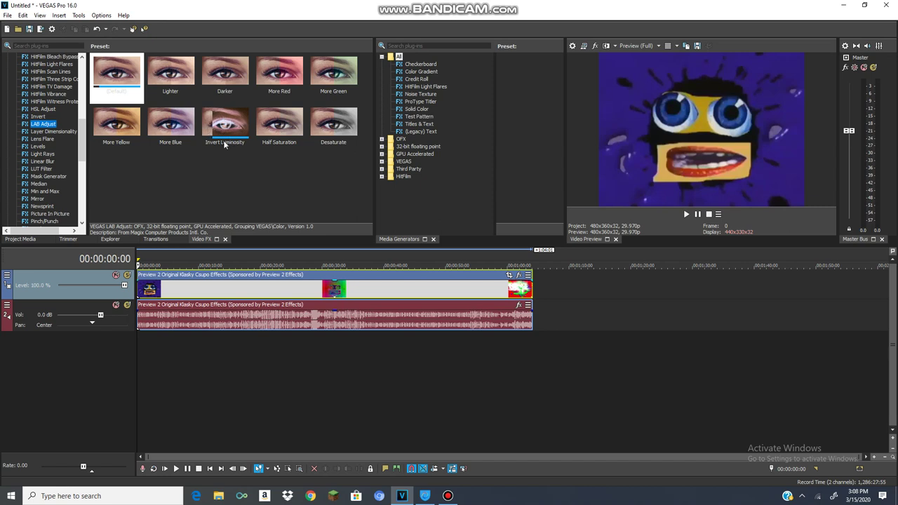
Apply the LAB Adjust effect with the Invert Luminosity preset to the video event and close its settings window.
drag(225, 126, 302, 296)
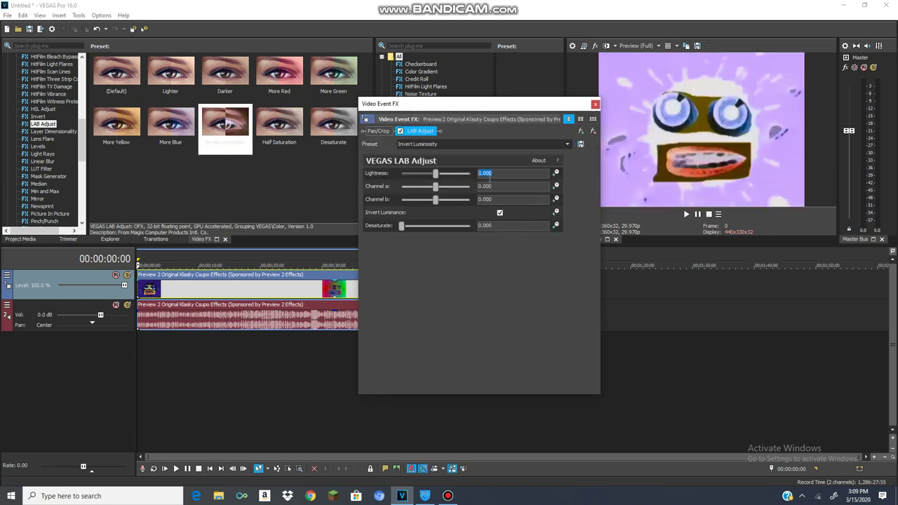
key(Tab)
key(Tab)
click(493, 226)
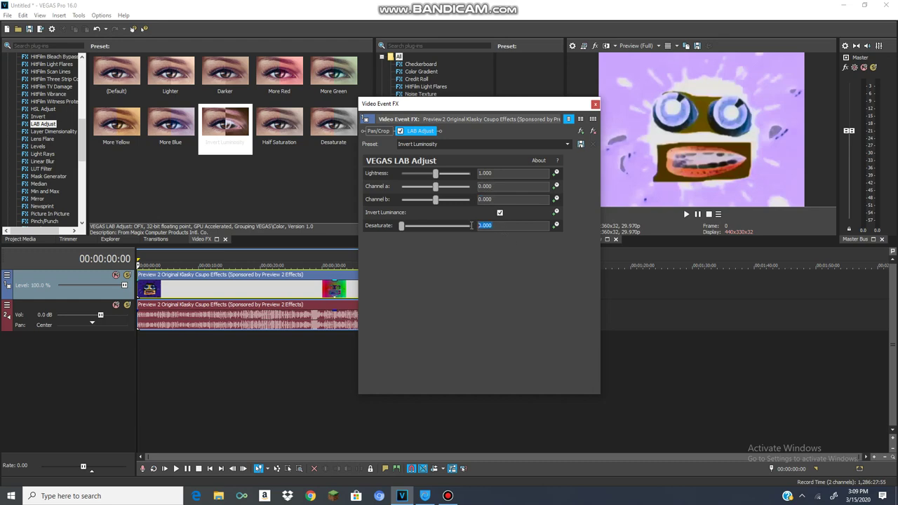
click(595, 105)
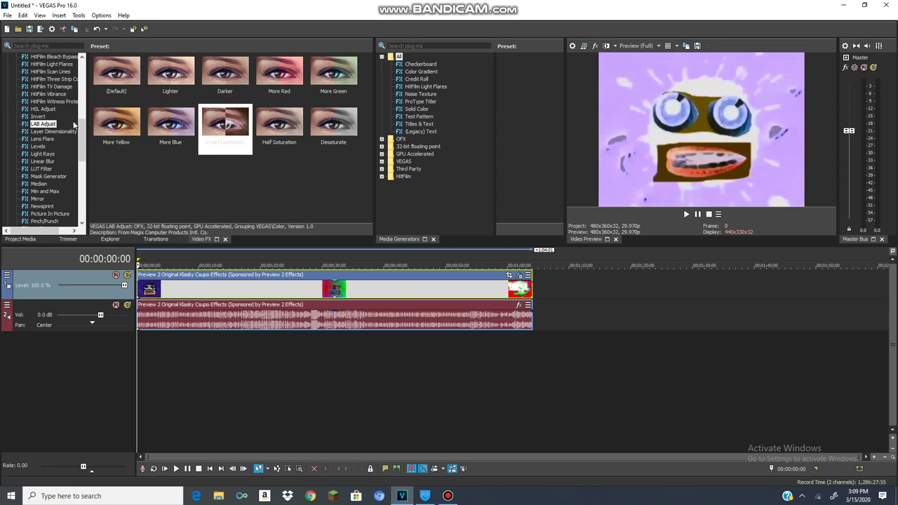
Add the Swirl effect with the Maximum Swirl, Clockwise preset to the video event.
drag(80, 129, 80, 167)
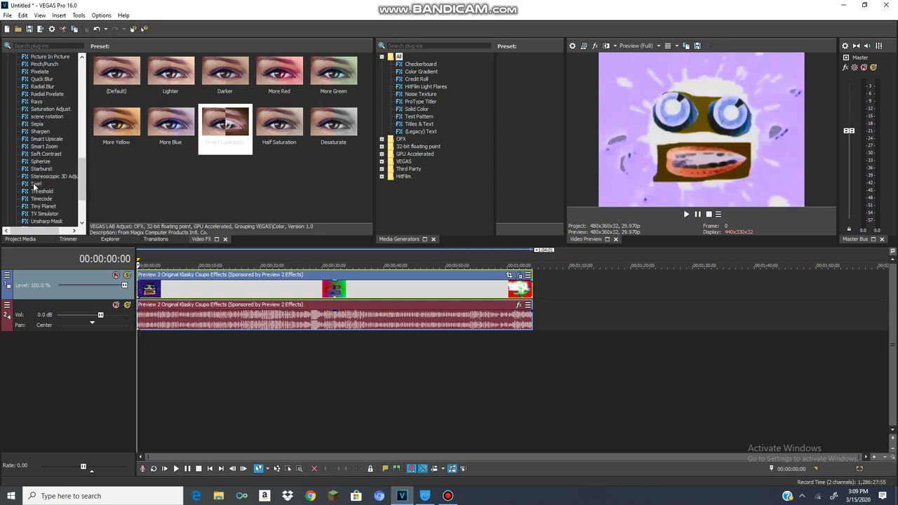
click(35, 183)
drag(116, 72, 269, 293)
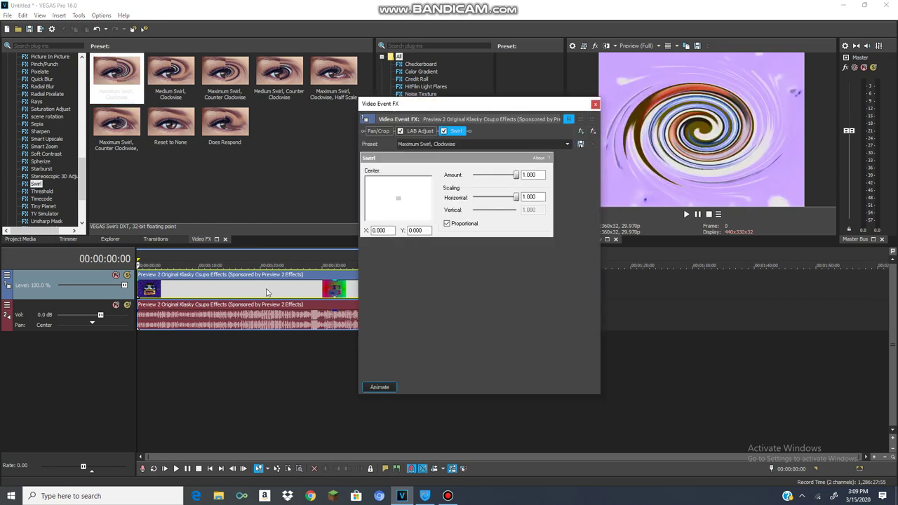
Animate the Swirl amount with keyframes from 1.000 at the event's start to -1.000 at its end.
click(379, 387)
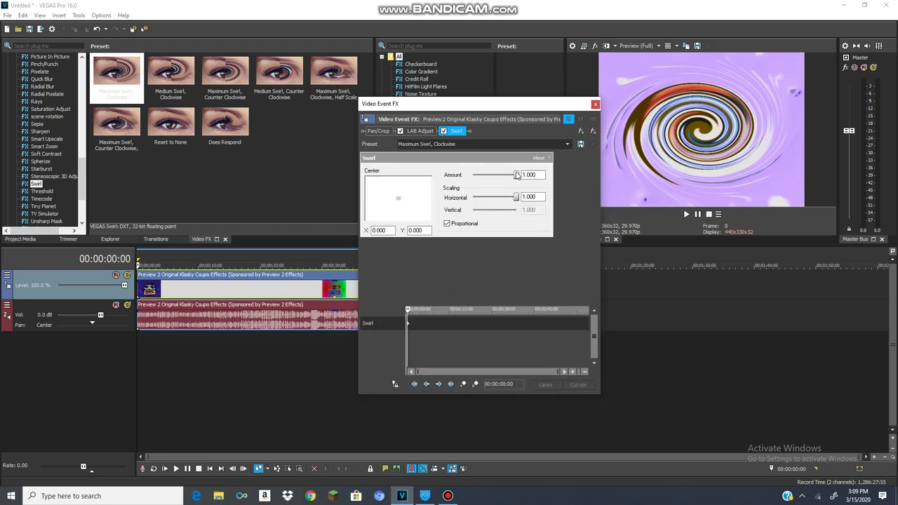
drag(516, 174, 464, 175)
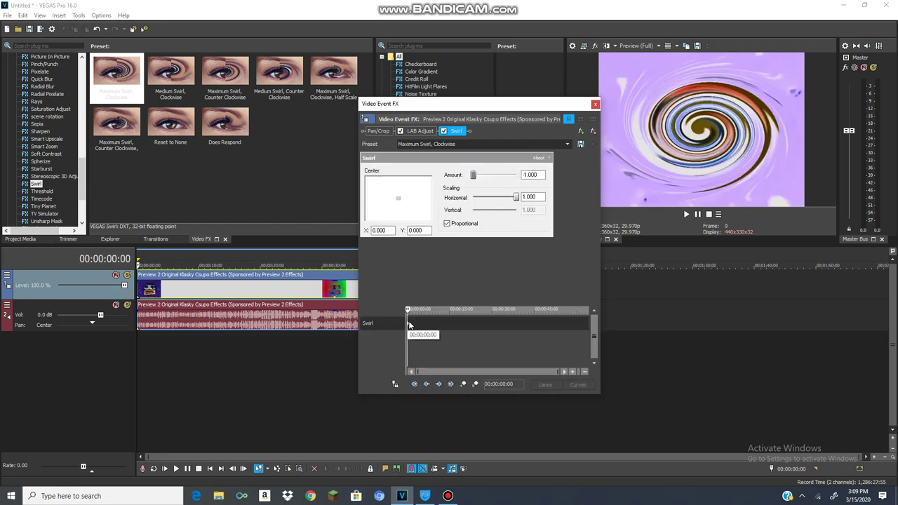
click(390, 323)
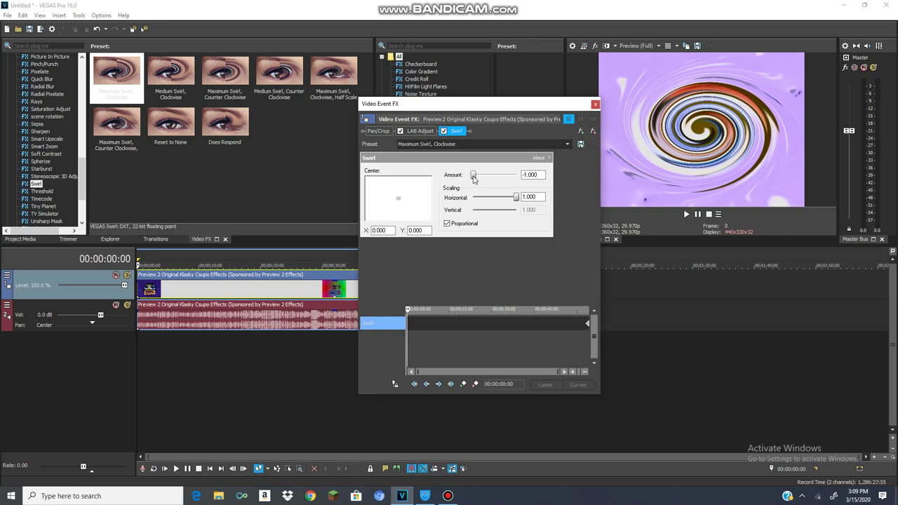
drag(482, 178, 531, 172)
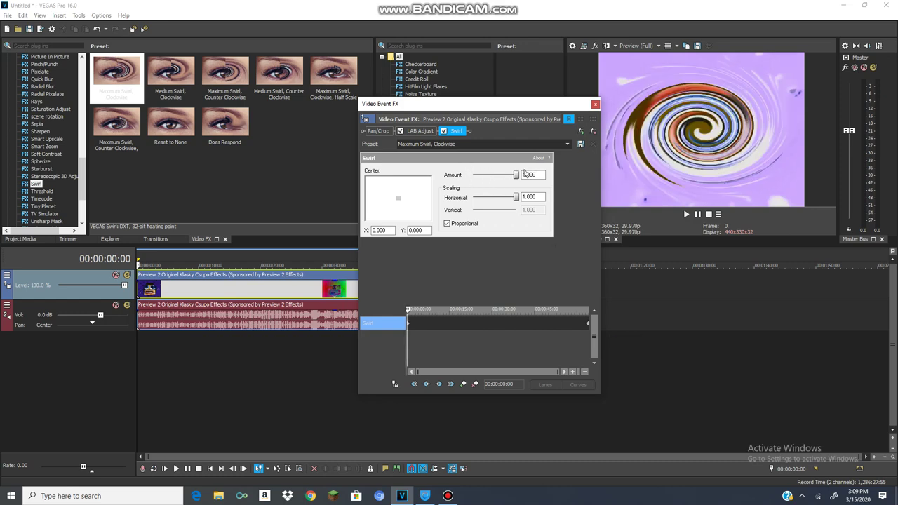
click(148, 289)
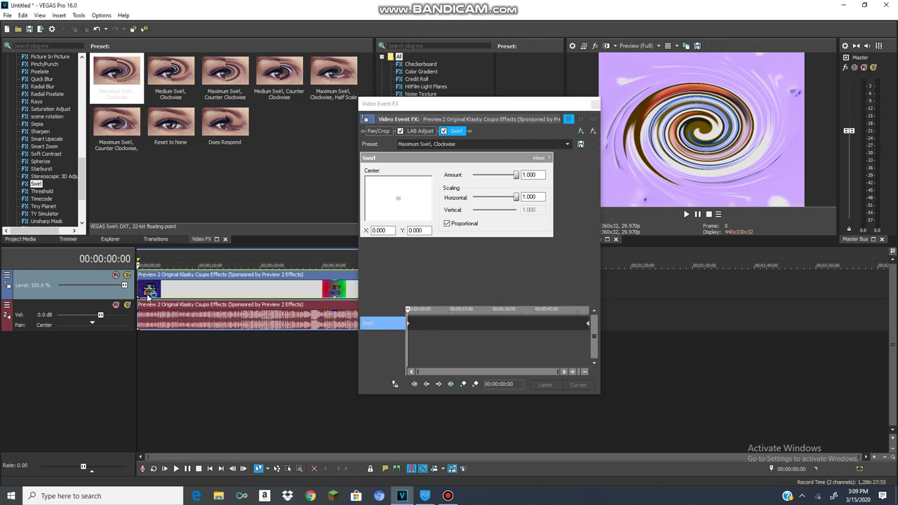
click(152, 288)
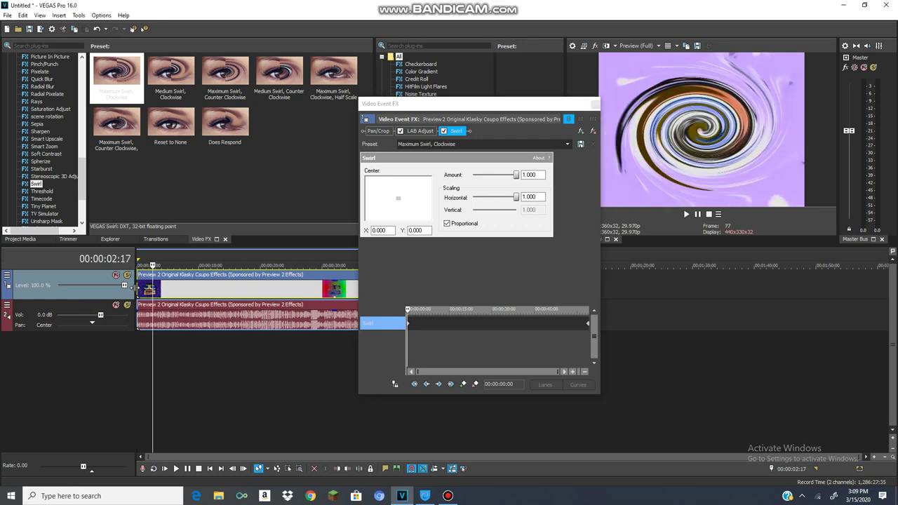
click(138, 286)
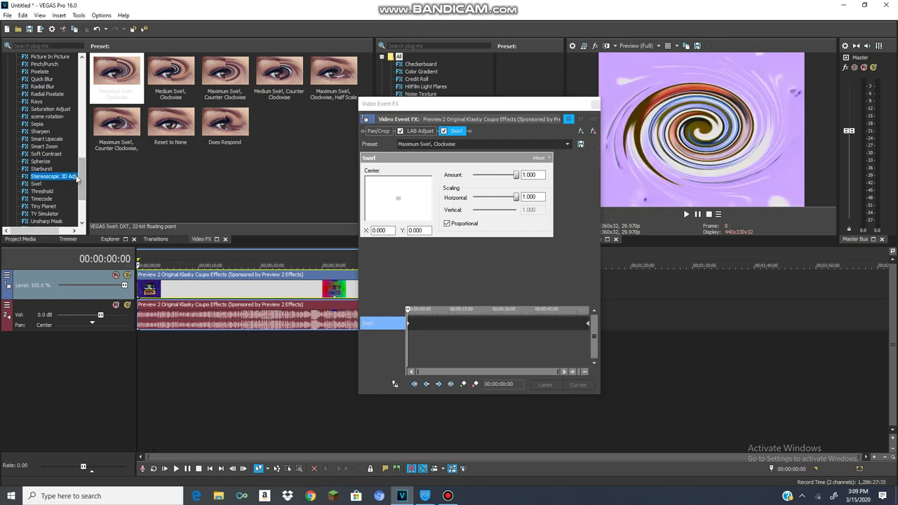
Add the TV Simulator effect with the Line Sync 0.7500 preset to the video event.
click(46, 213)
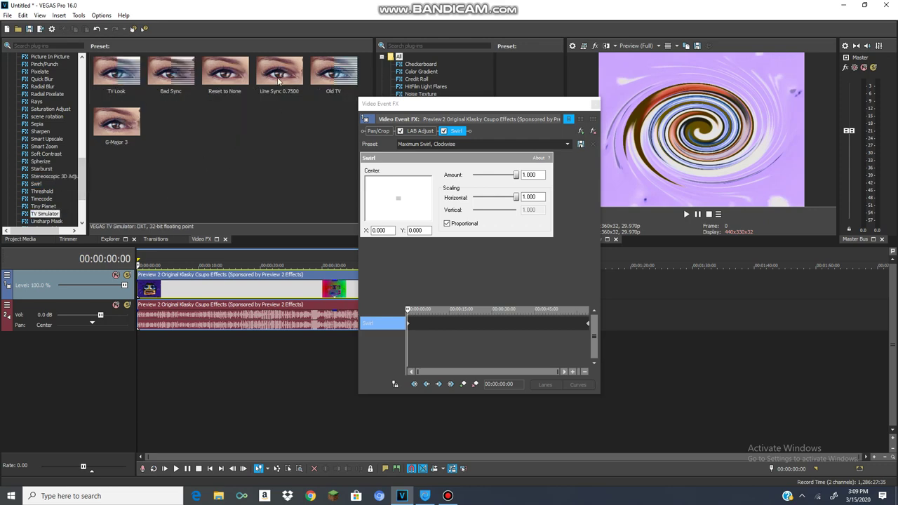
drag(279, 82, 609, 92)
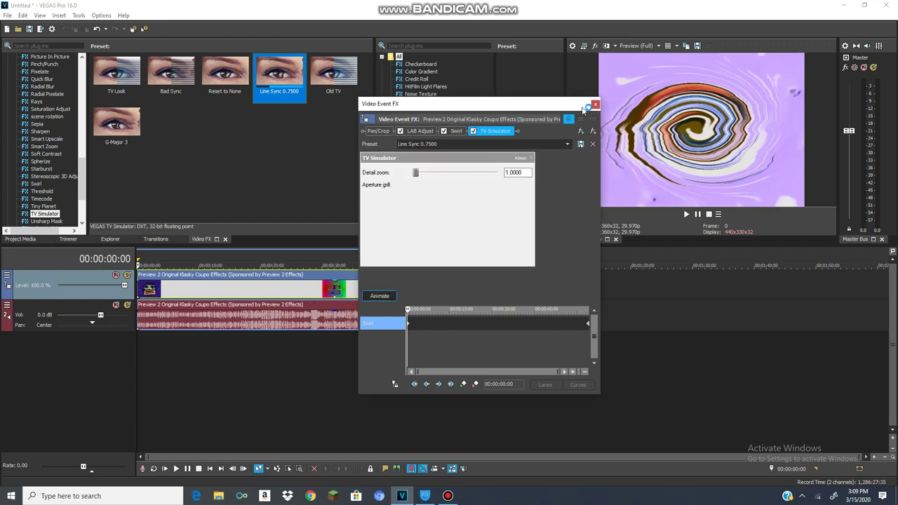
Examine the TV Simulator parameters from Detail zoom through Static and close the effect settings window.
click(506, 172)
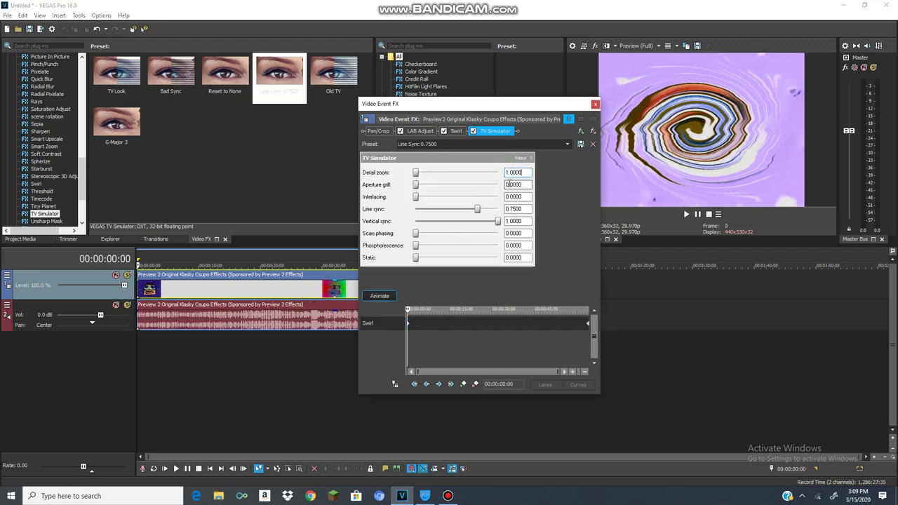
drag(506, 184, 536, 184)
click(528, 185)
drag(506, 197, 531, 198)
drag(506, 209, 532, 211)
drag(506, 218, 534, 232)
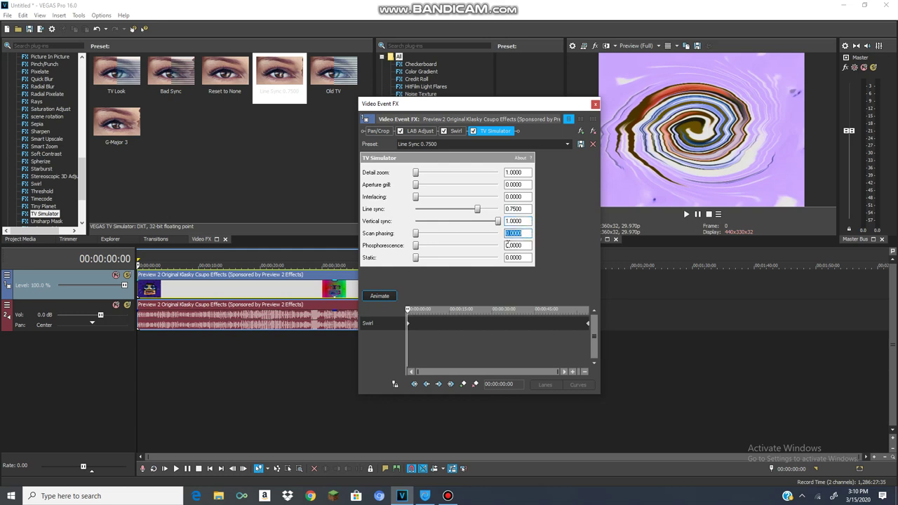
drag(507, 245, 531, 246)
drag(505, 257, 533, 258)
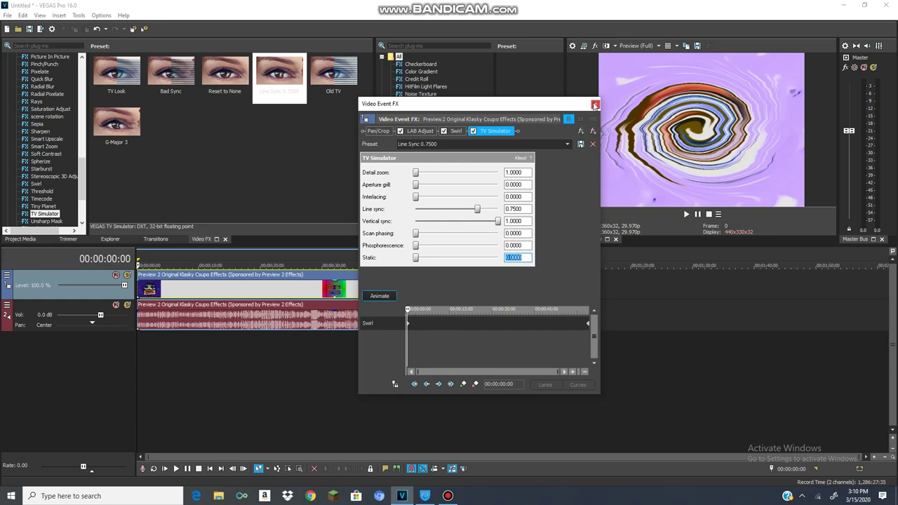
click(594, 105)
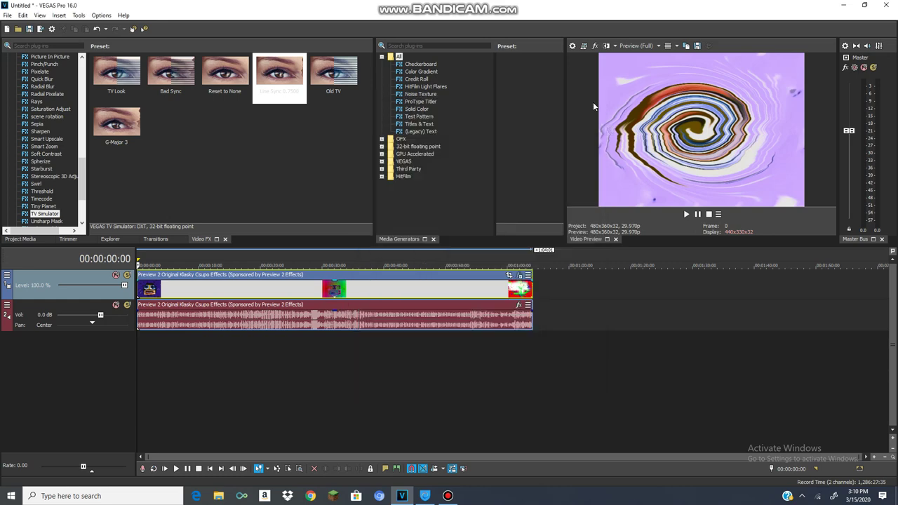
Add the IL Vocodex plug-in to the audio event, choose its More testosterone preset and close the plug-in window.
click(519, 307)
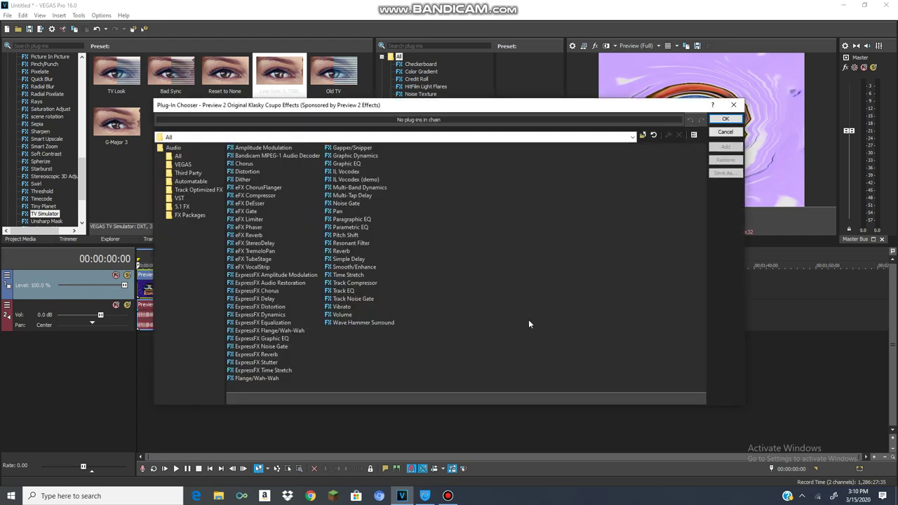
click(353, 173)
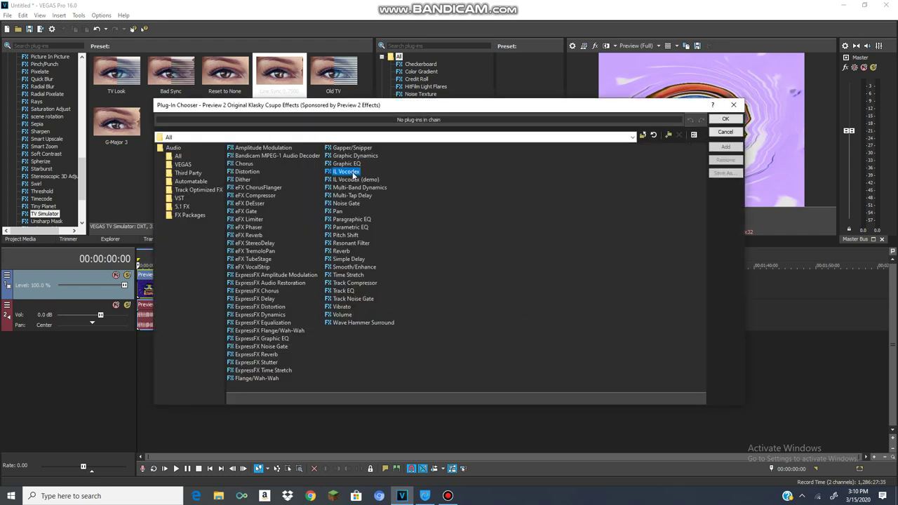
click(725, 119)
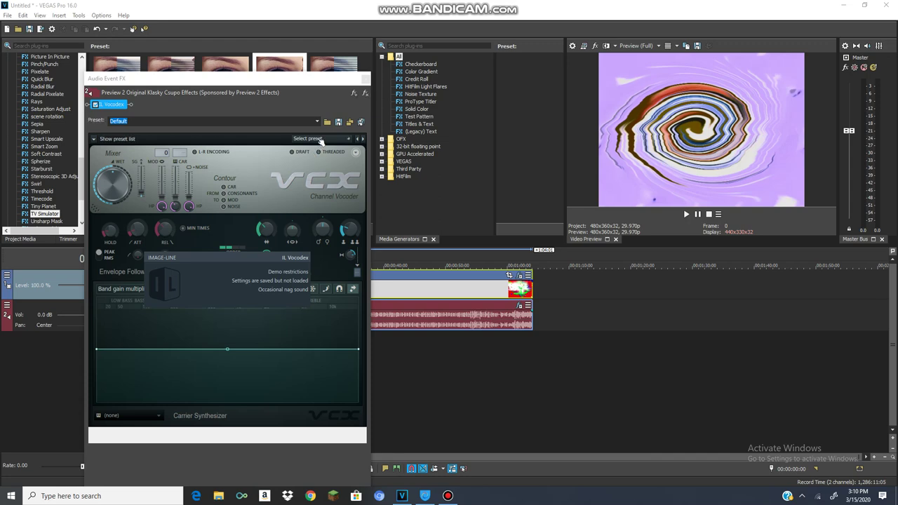
click(318, 140)
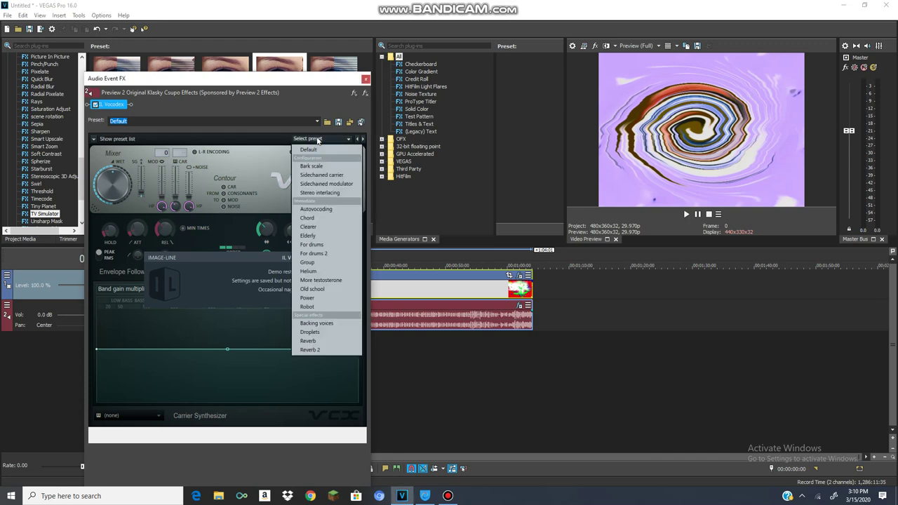
click(327, 283)
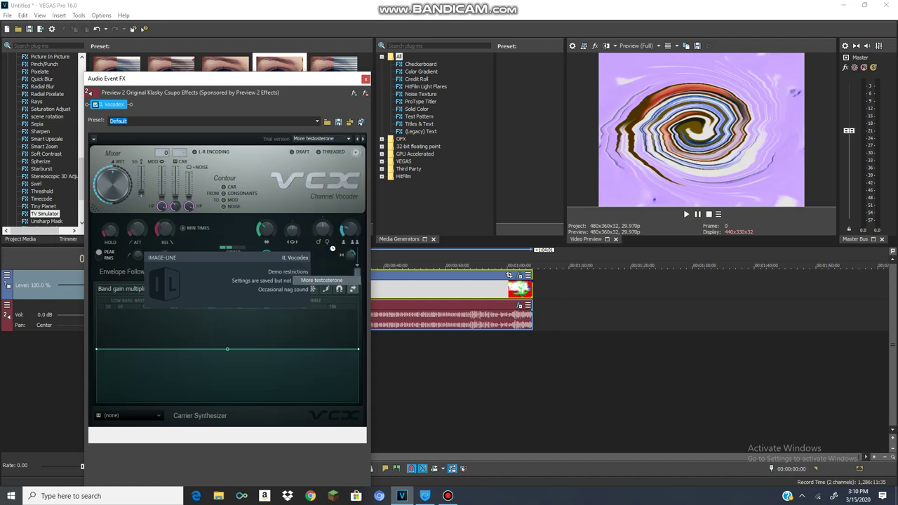
click(366, 79)
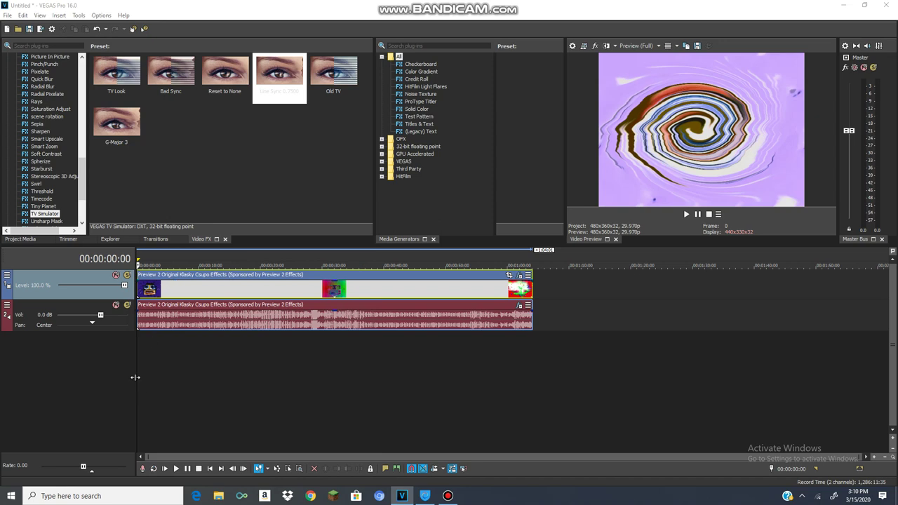
Play the project through to its end to review the effects, lowering the system volume, and stop playback.
key(XF86AudioLowerVolume)
key(XF86AudioLowerVolume)
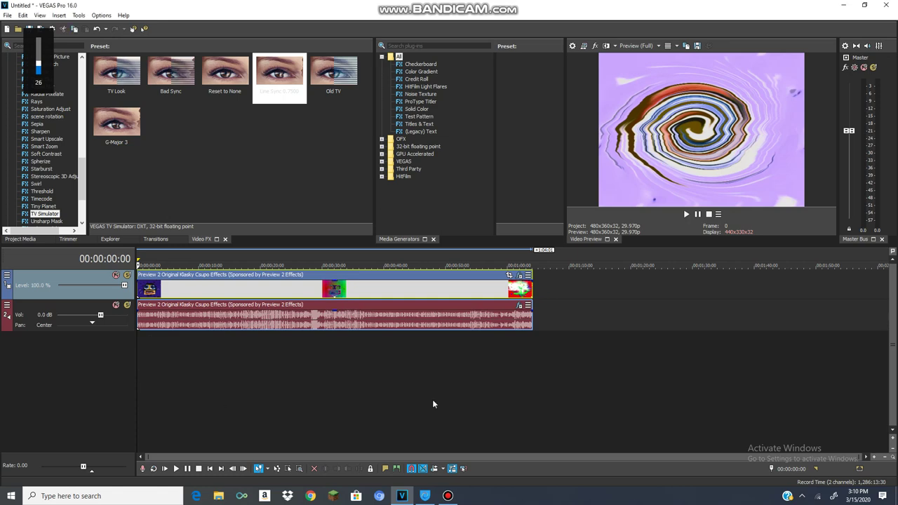
click(686, 214)
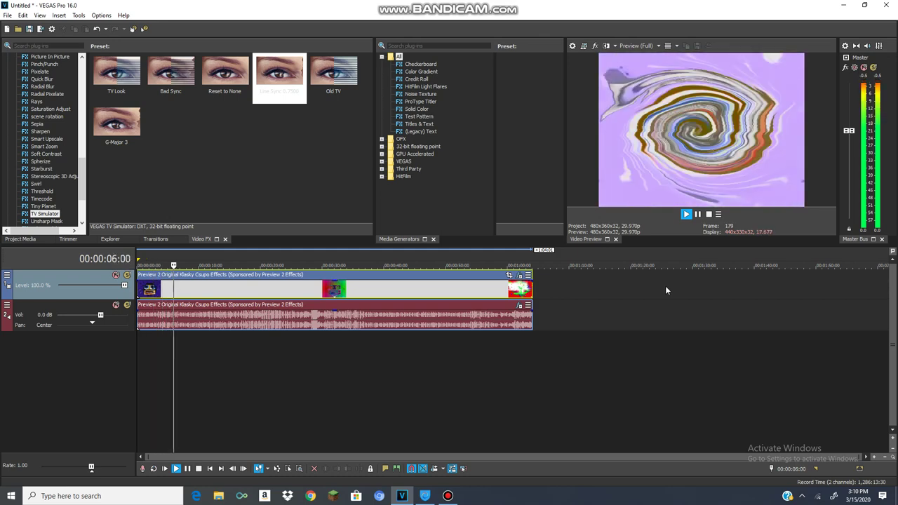
key(XF86AudioLowerVolume)
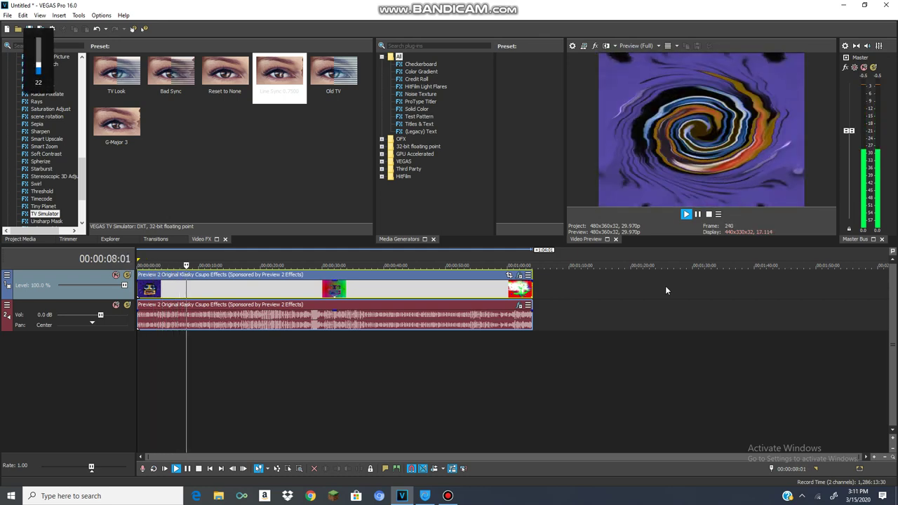
key(XF86AudioLowerVolume)
key(XF86AudioLowerVolume)
key(XF86AudioLowerVolume)
key(XF86AudioLowerVolume)
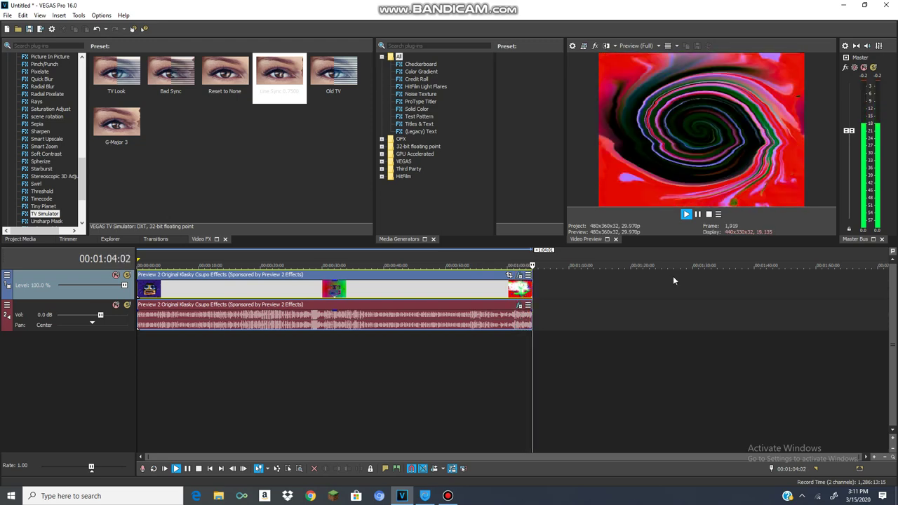
click(708, 215)
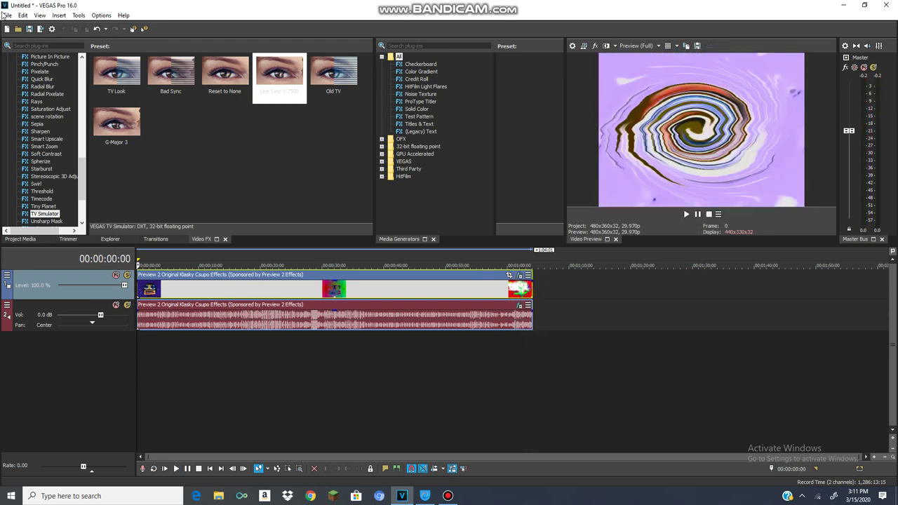
Start a YouTube upload of the project titled "Preview 2 Original Klasky Csupo Effects is Having some Problems".
click(7, 15)
mouse_move(42, 158)
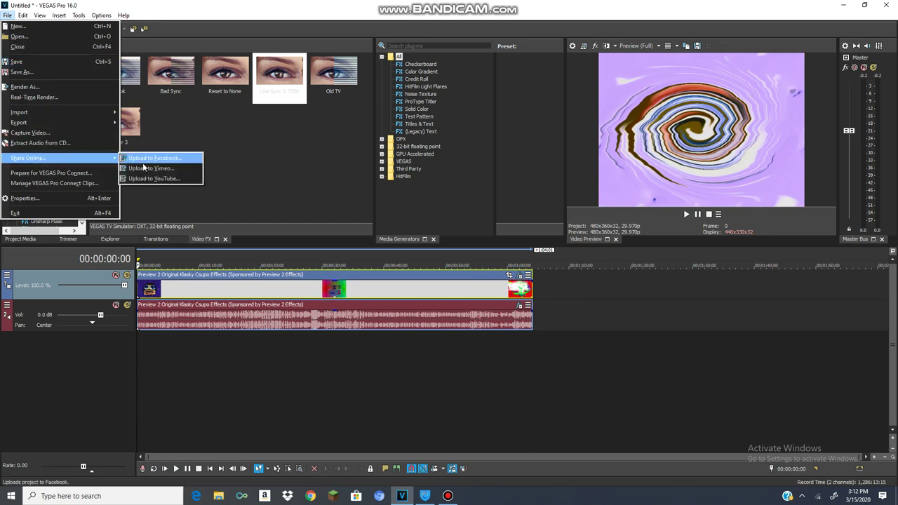
click(466, 232)
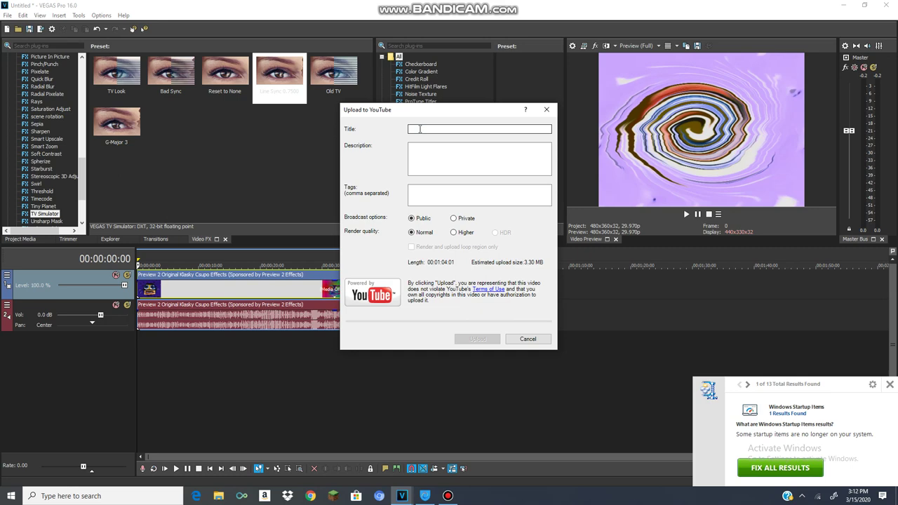
text(P)
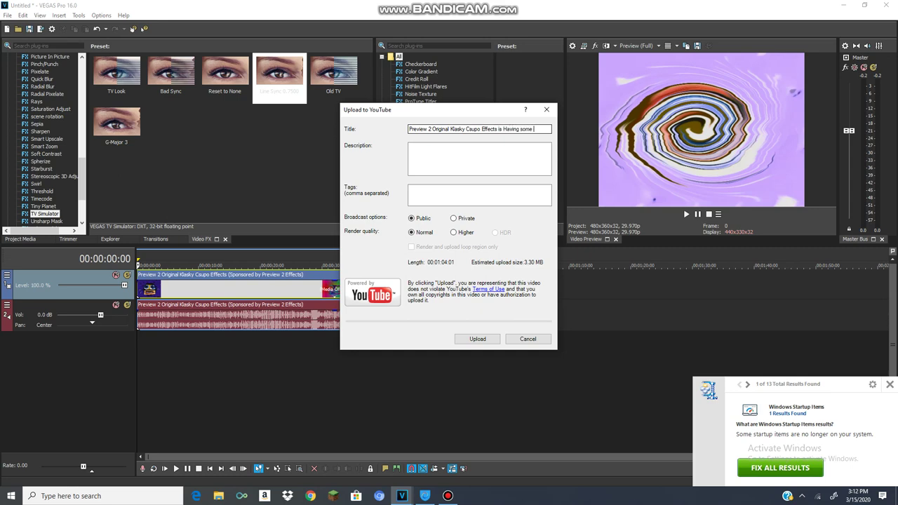
text(ems)
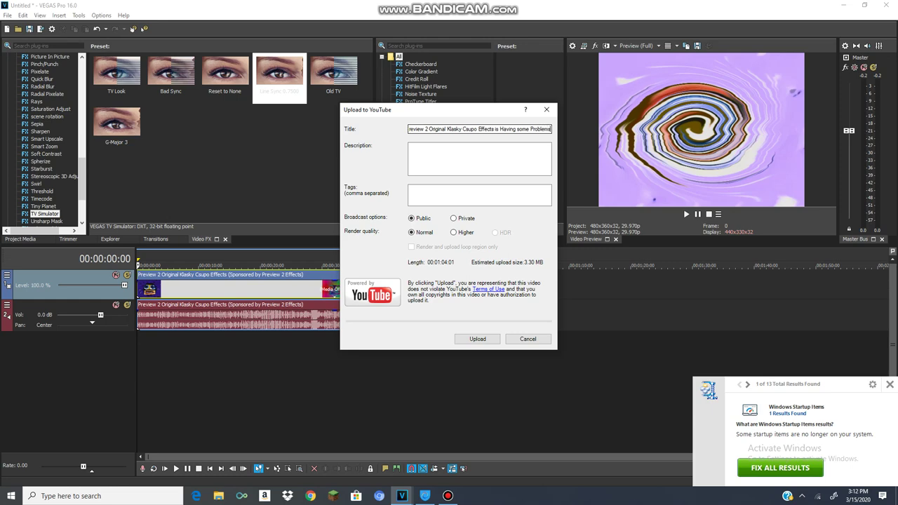
click(476, 338)
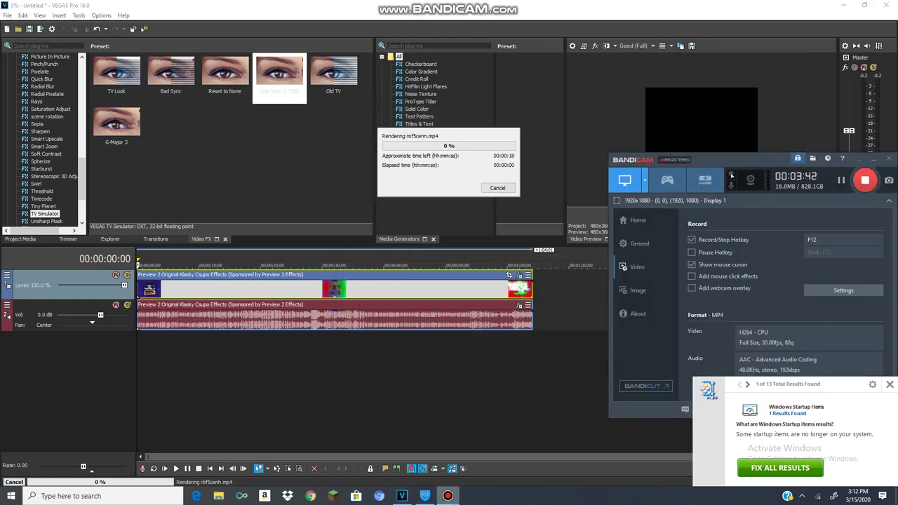
click(402, 495)
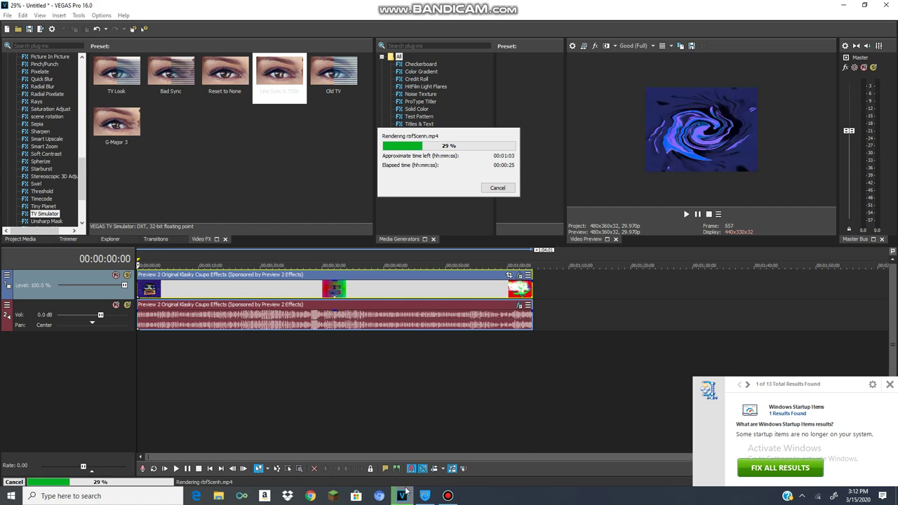
click(447, 495)
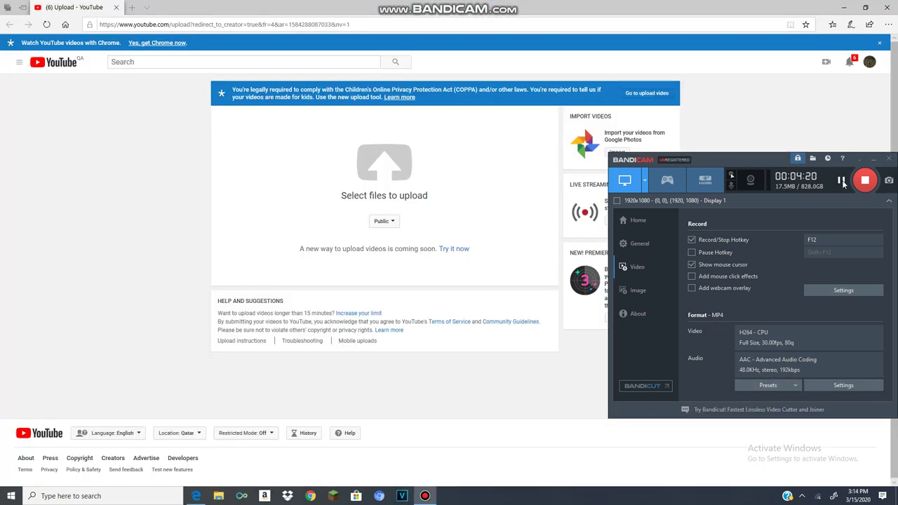
click(423, 204)
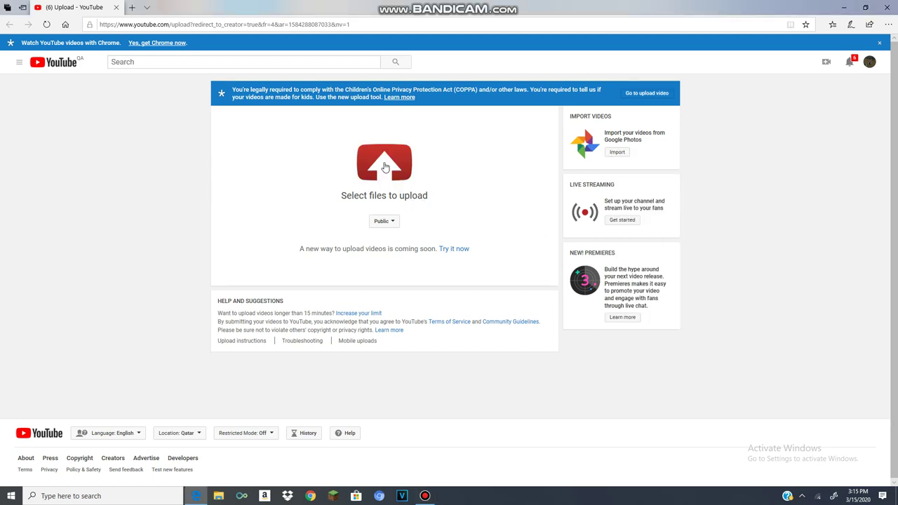
Search the Documents folder for files dated 3/15/2020 and upload the rendered video rbf5cenh to YouTube.
click(384, 167)
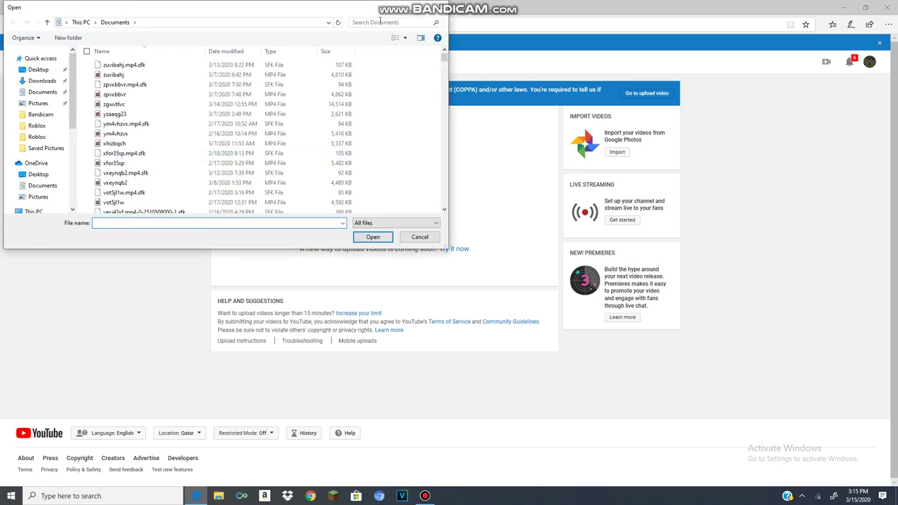
click(379, 21)
text(3)
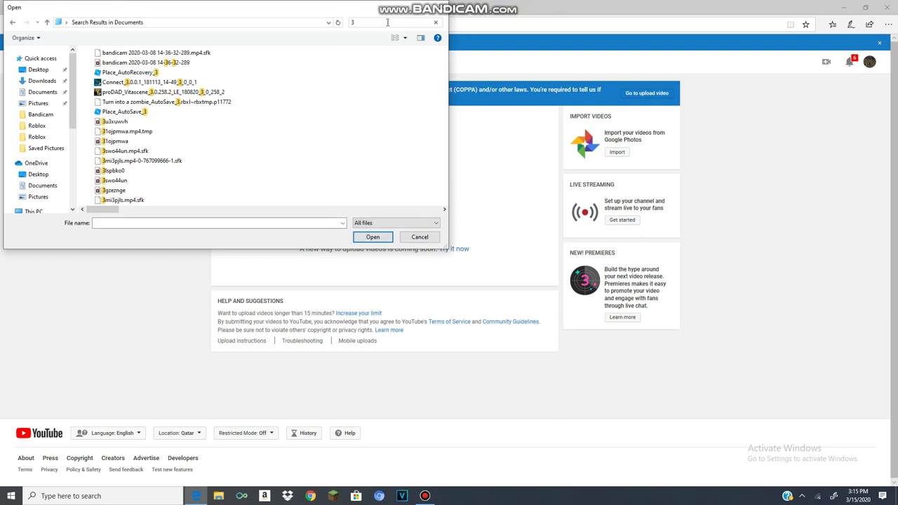
click(387, 22)
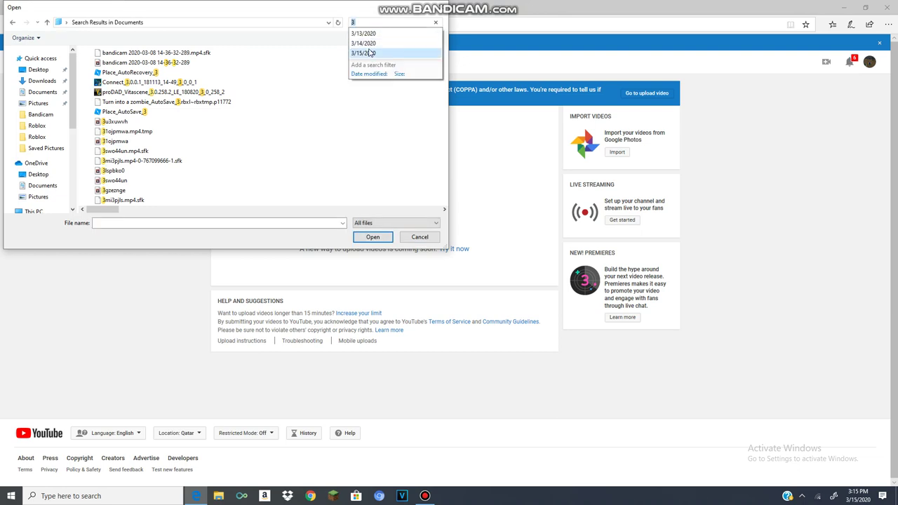
click(370, 53)
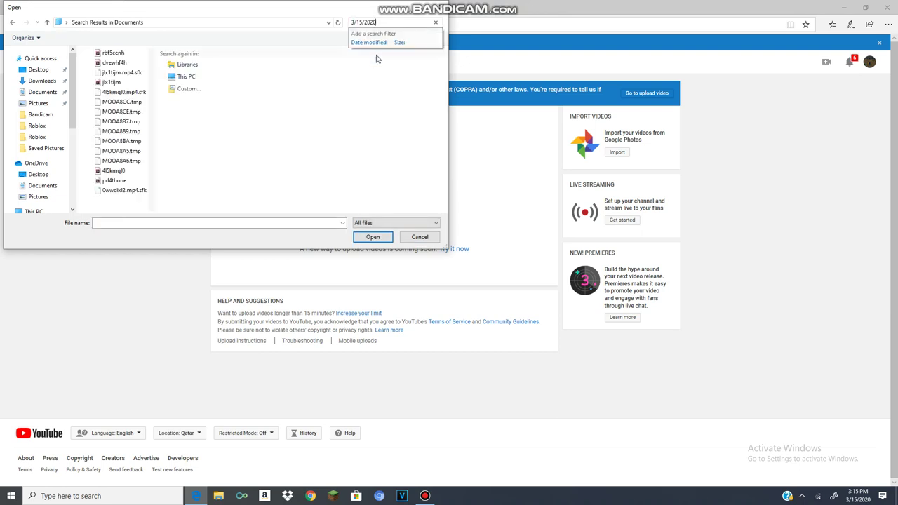
click(113, 56)
click(373, 239)
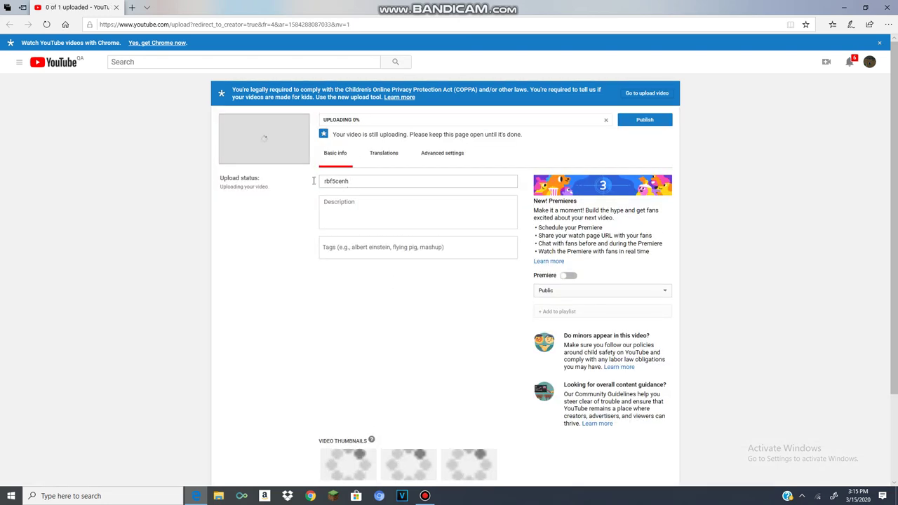
Replace the video's title with text beginning "Preview 2 Original Klasky Csupo Effects Is Hav".
double_click(319, 181)
text(P)
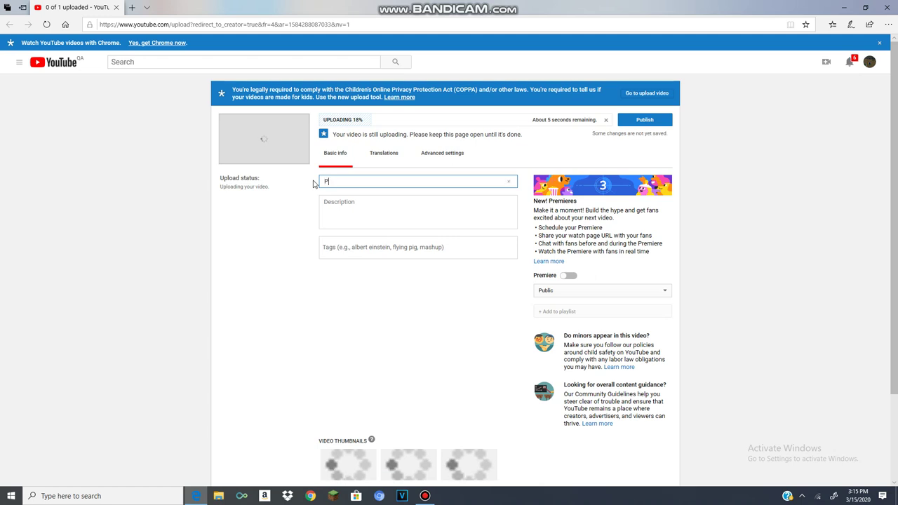
text(review )
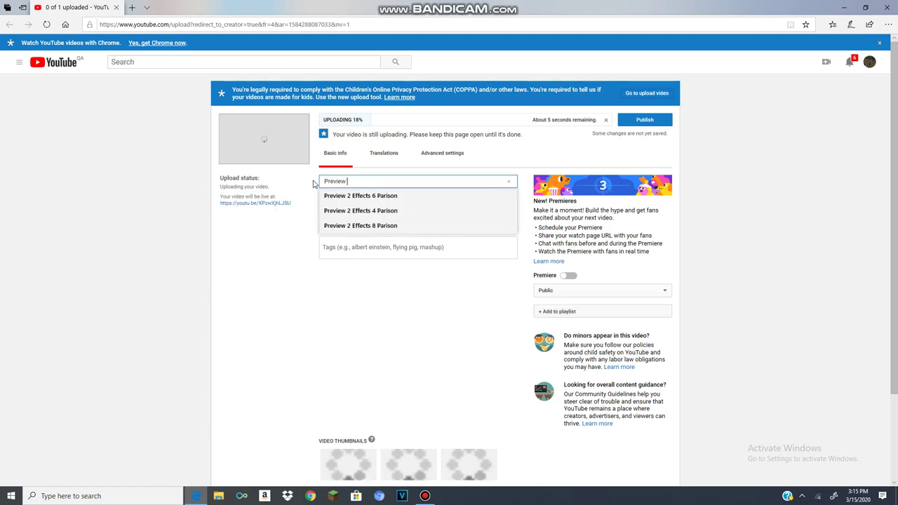
text(2 Origi)
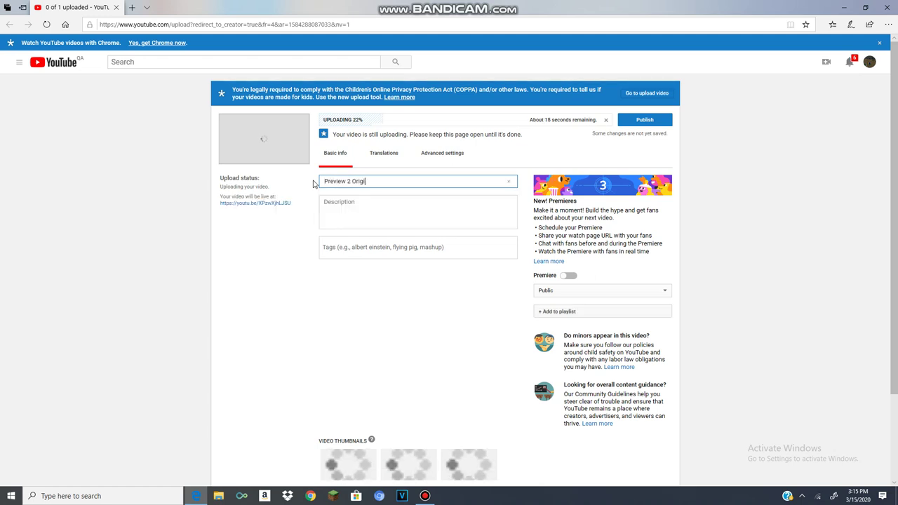
text(nal Klask)
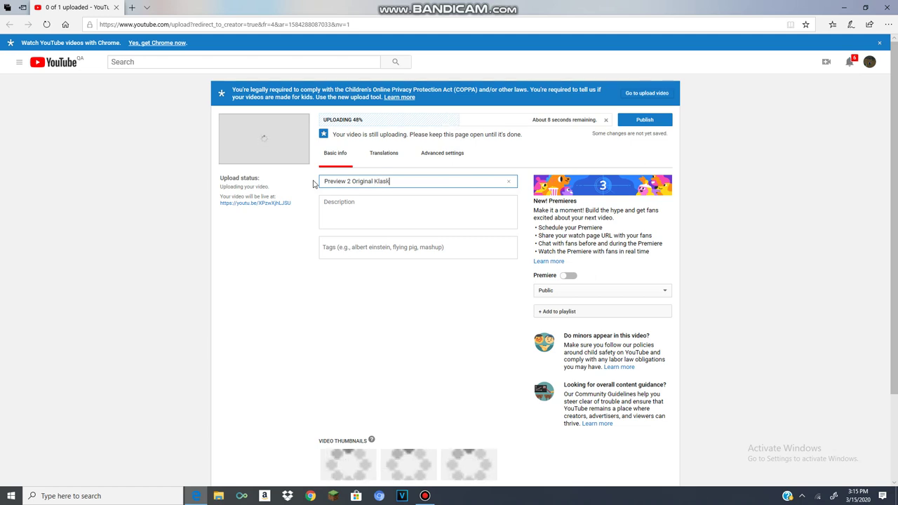
text(y Csupo)
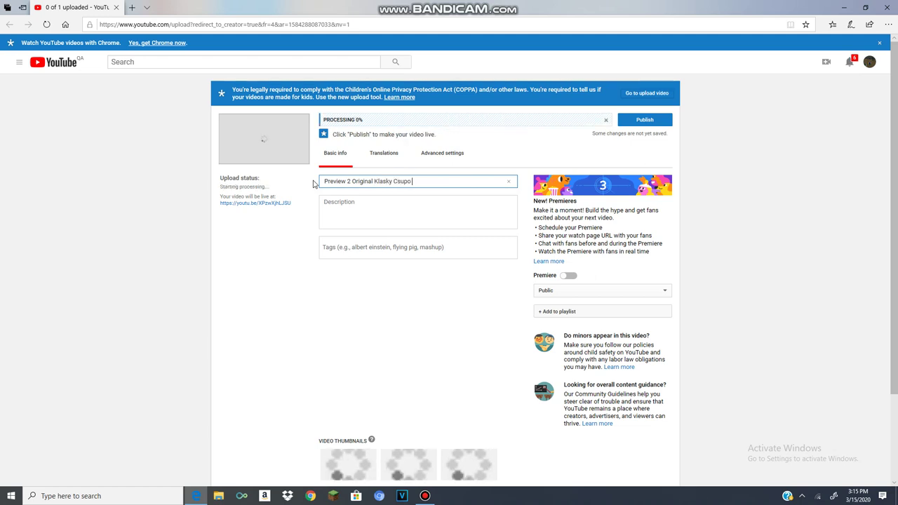
text( Effects)
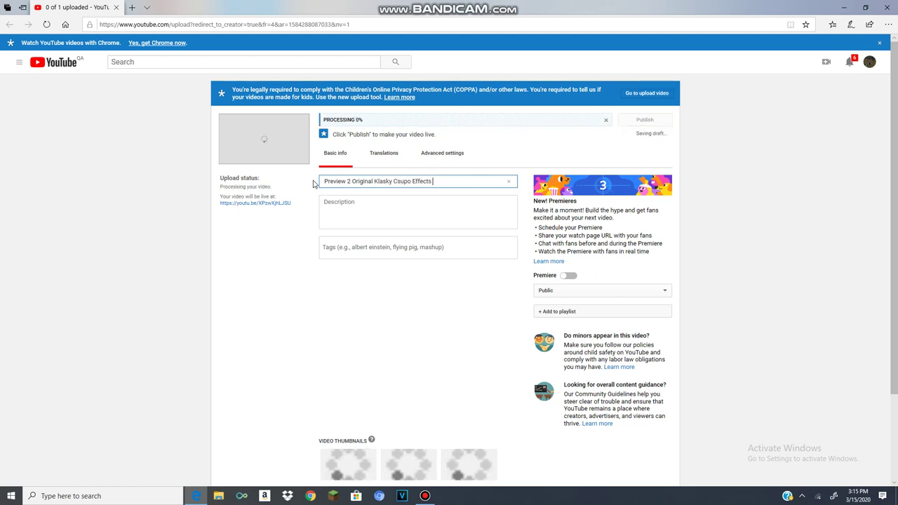
text( Is Hav)
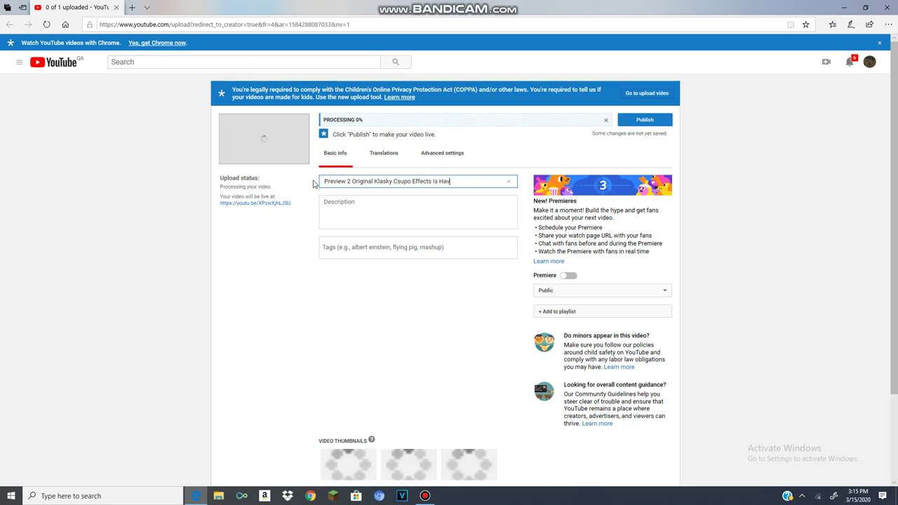